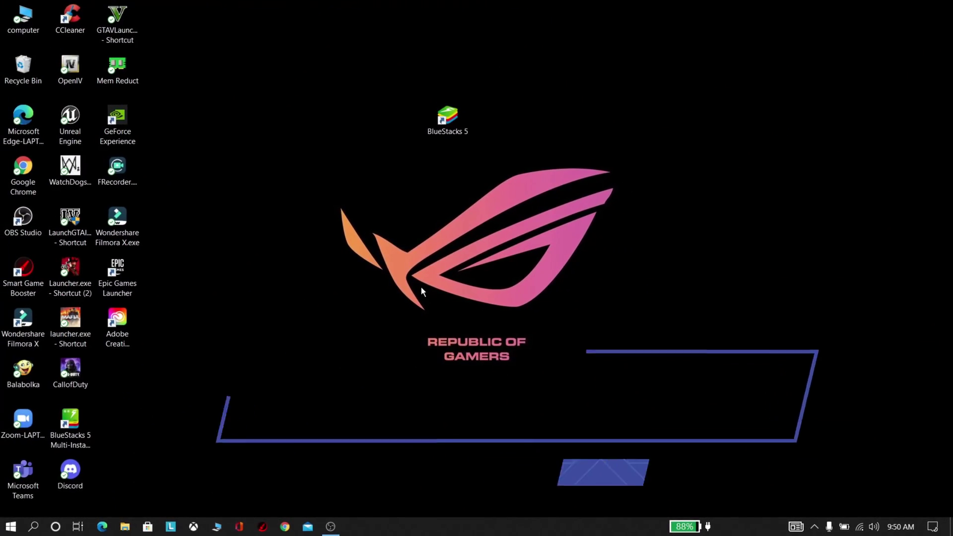
# Open the compatibility properties of the BlueStacks 5 desktop shortcut and set the program to run as an administrator
pyautogui.rightClick(449, 126)
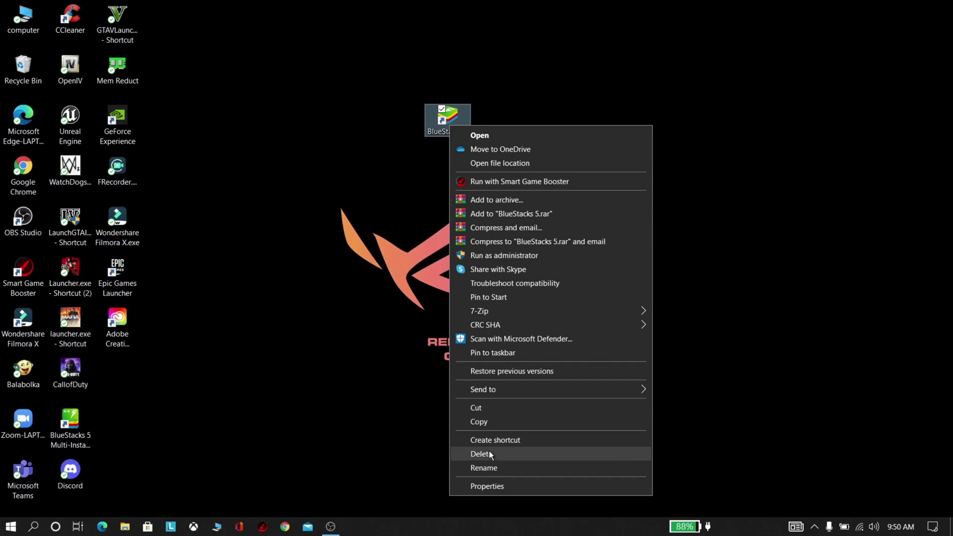
pyautogui.click(489, 486)
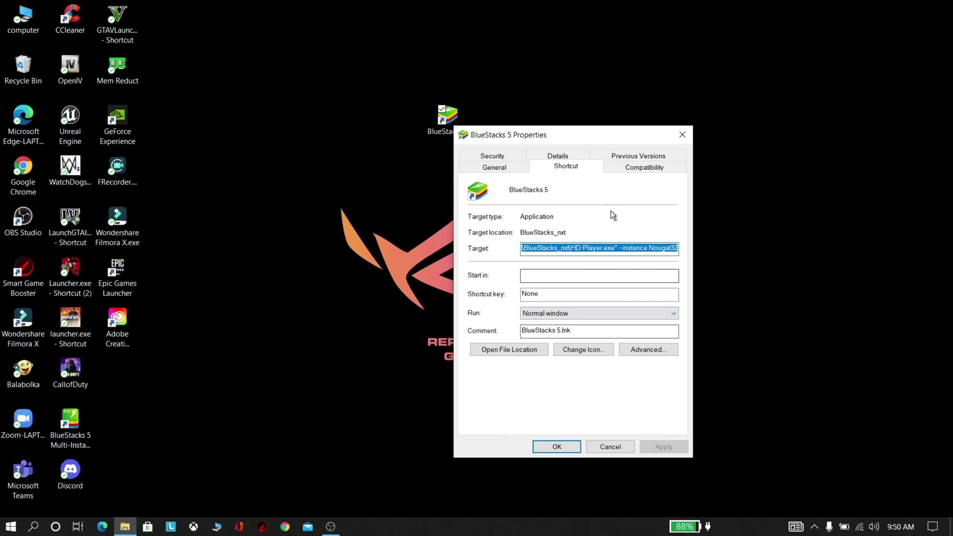
pyautogui.click(632, 168)
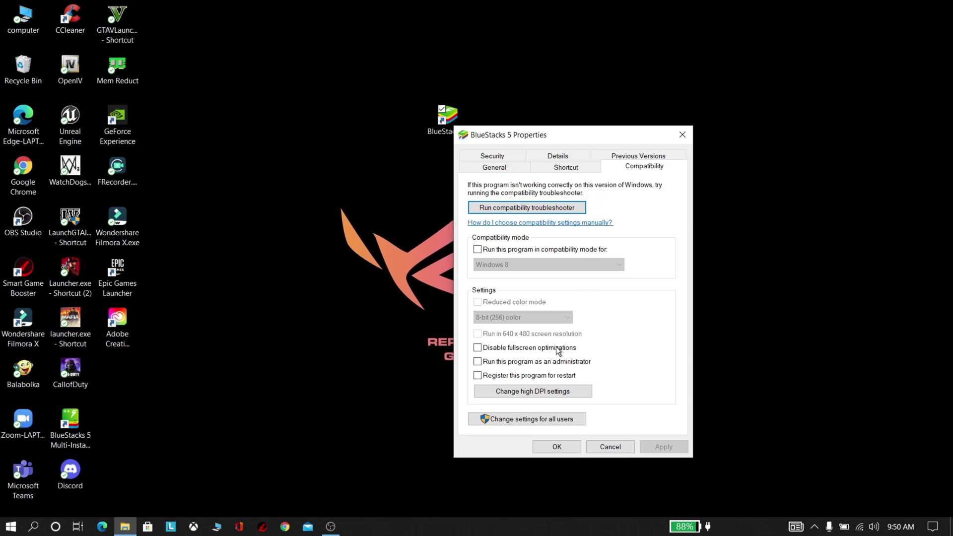
pyautogui.click(546, 365)
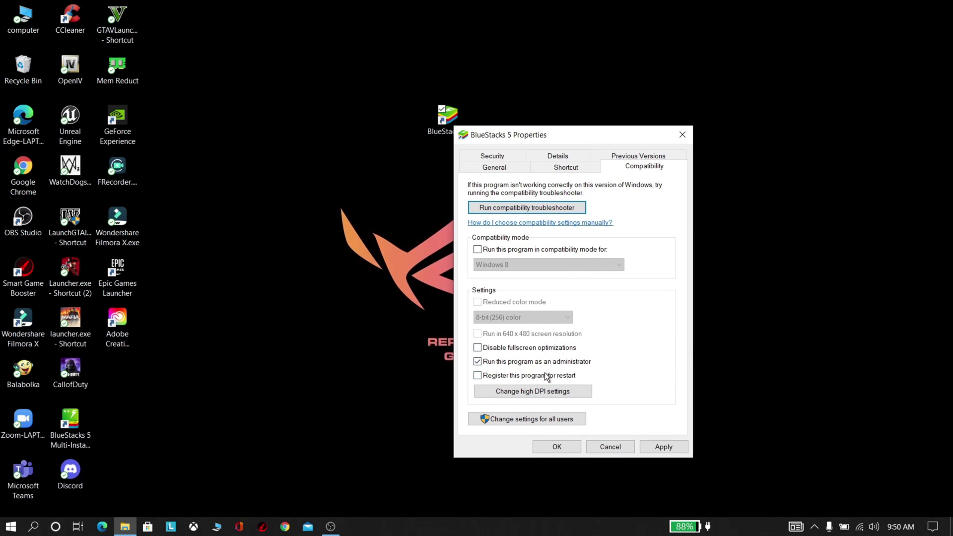
# Override the shortcut's high DPI scaling behavior with scaling performed by Application, and apply the changes
pyautogui.click(536, 391)
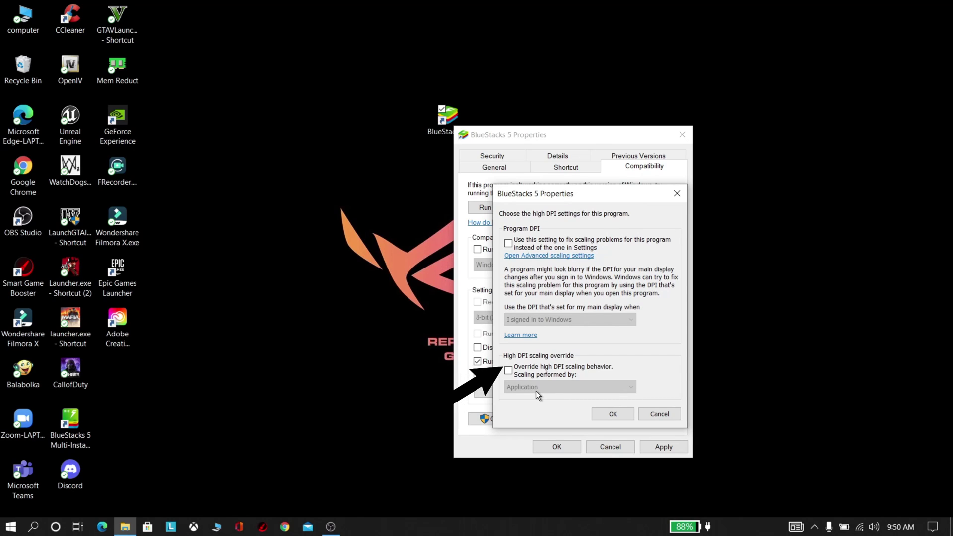
pyautogui.click(514, 371)
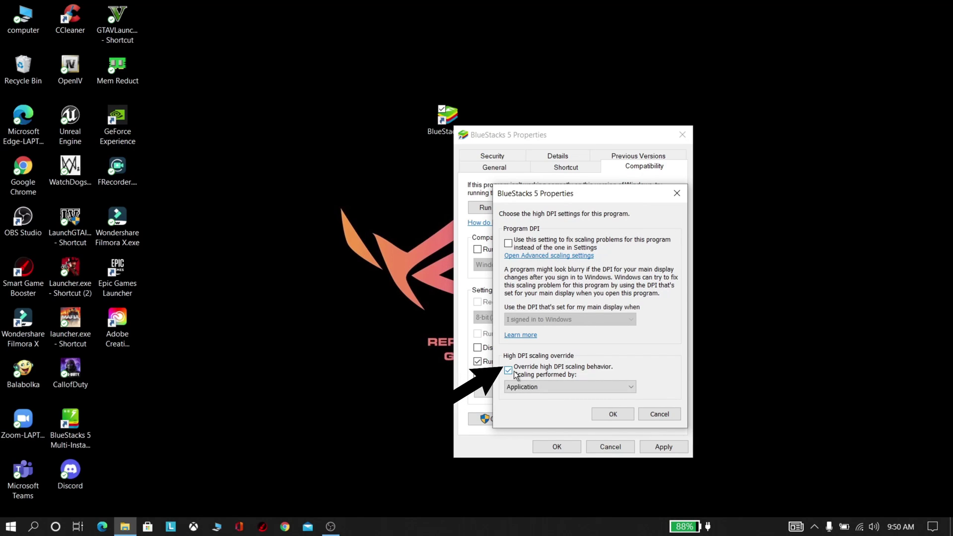
pyautogui.click(528, 386)
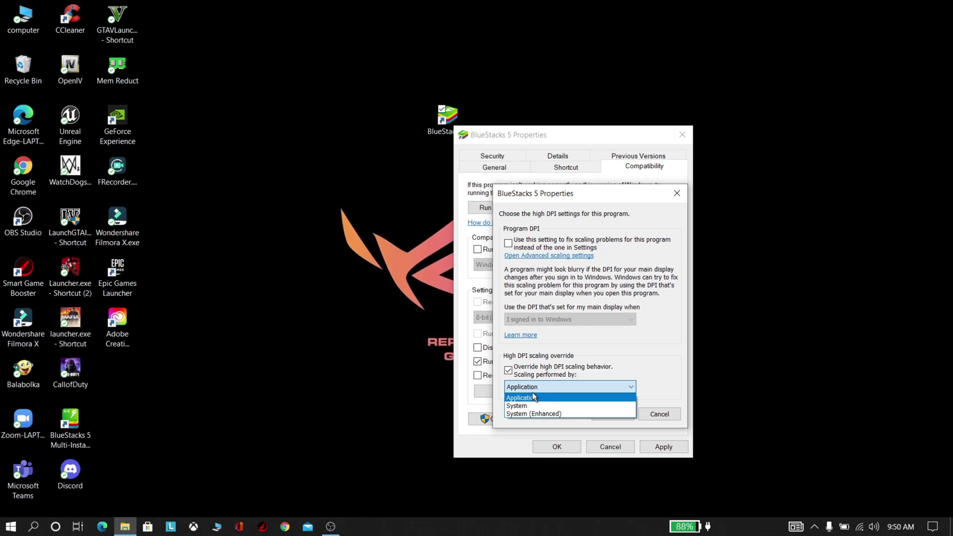
pyautogui.click(531, 397)
pyautogui.click(613, 415)
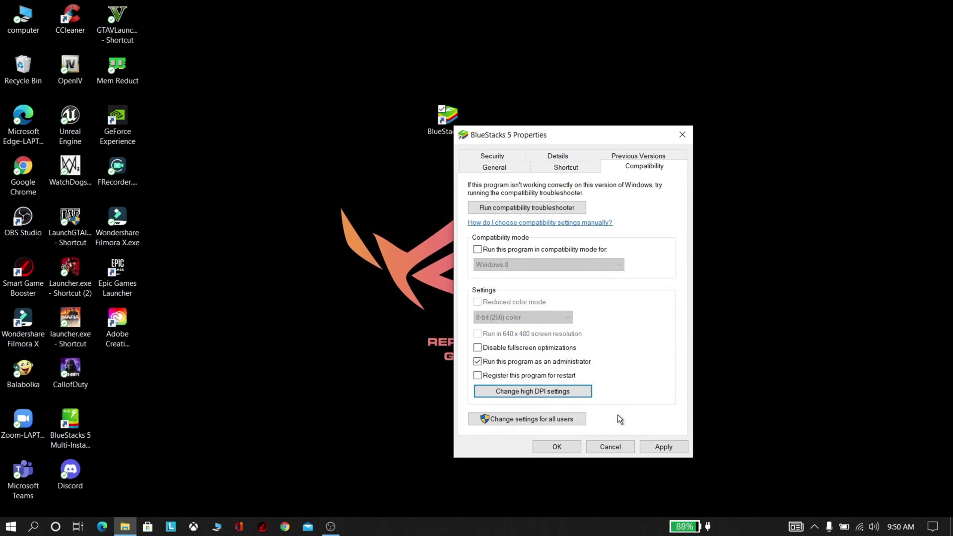
pyautogui.click(662, 448)
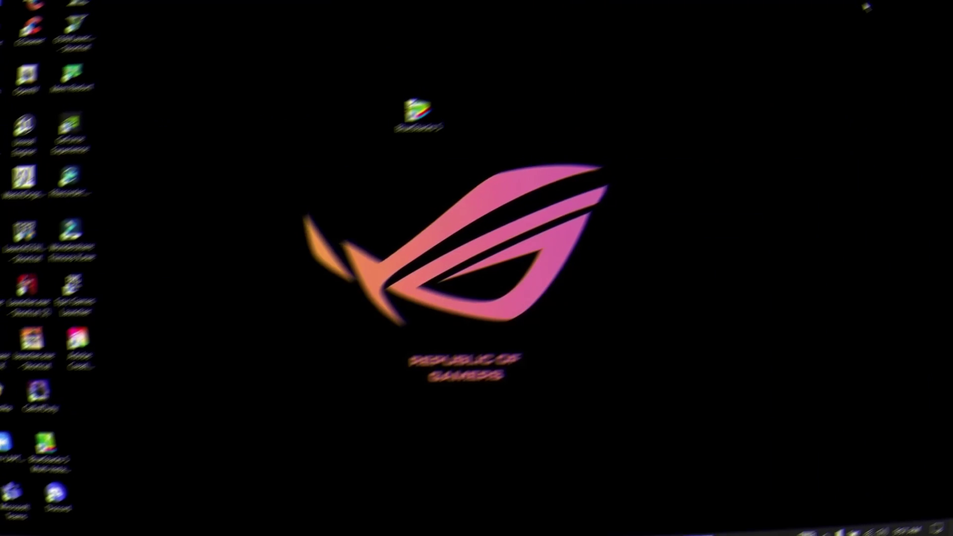
# Open the Graphics settings page from the Gaming section of Windows Settings
pyautogui.click(11, 526)
pyautogui.moveTo(14, 471)
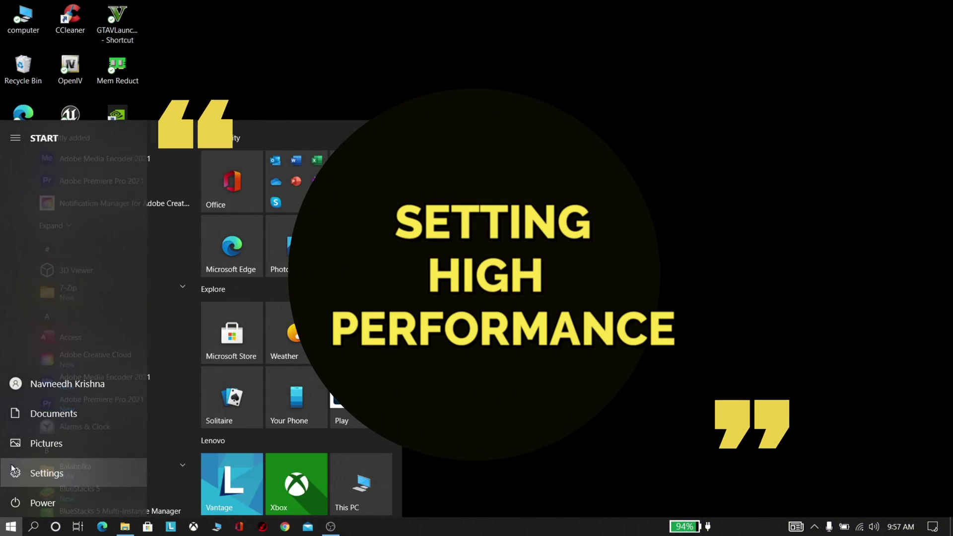
pyautogui.click(14, 472)
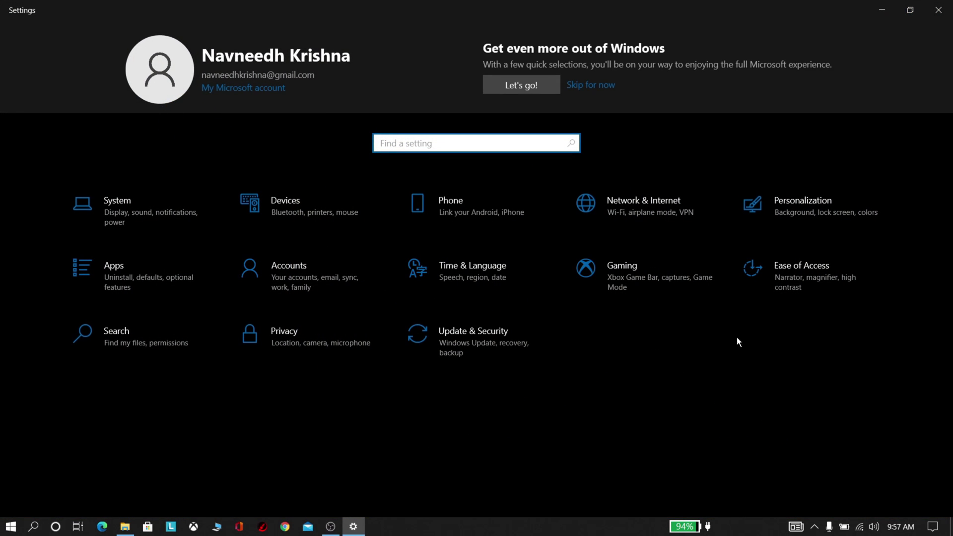
pyautogui.click(671, 270)
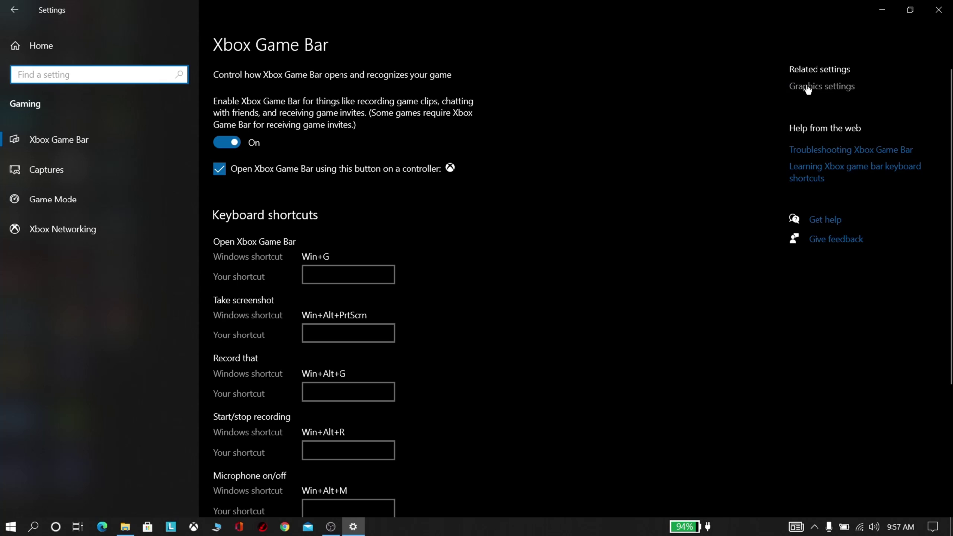
pyautogui.click(807, 88)
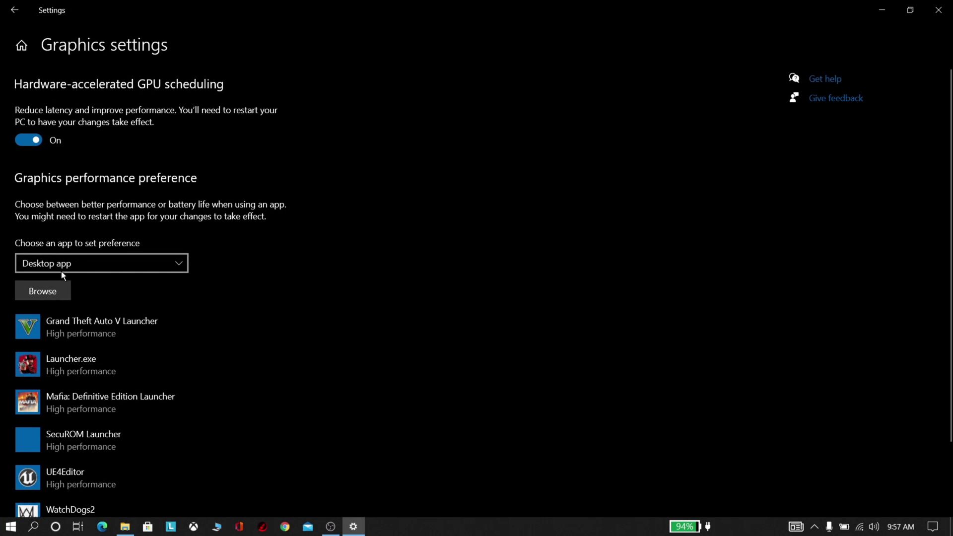
# Add the CallofDuty desktop shortcut to the graphics performance preferences and choose High performance for the BlueStacks Player
pyautogui.click(49, 293)
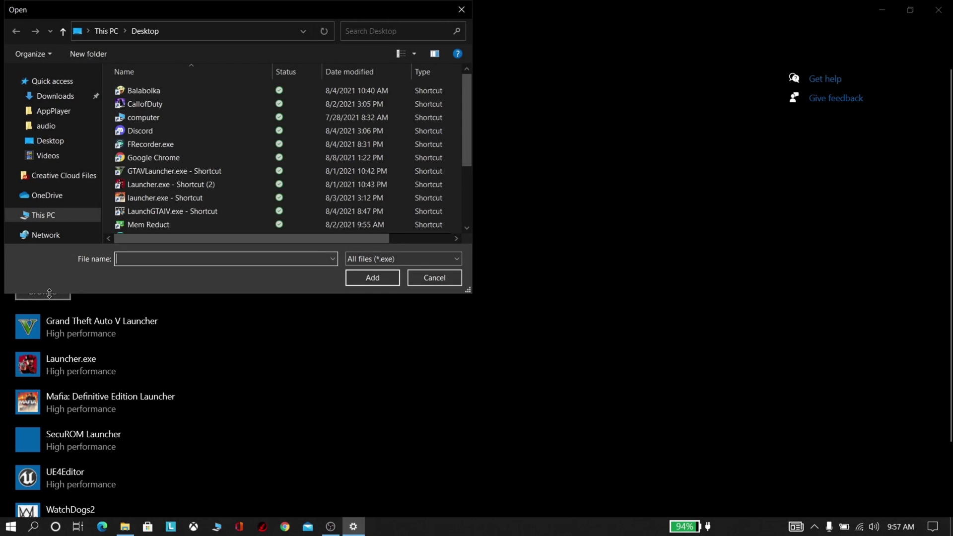
pyautogui.click(231, 105)
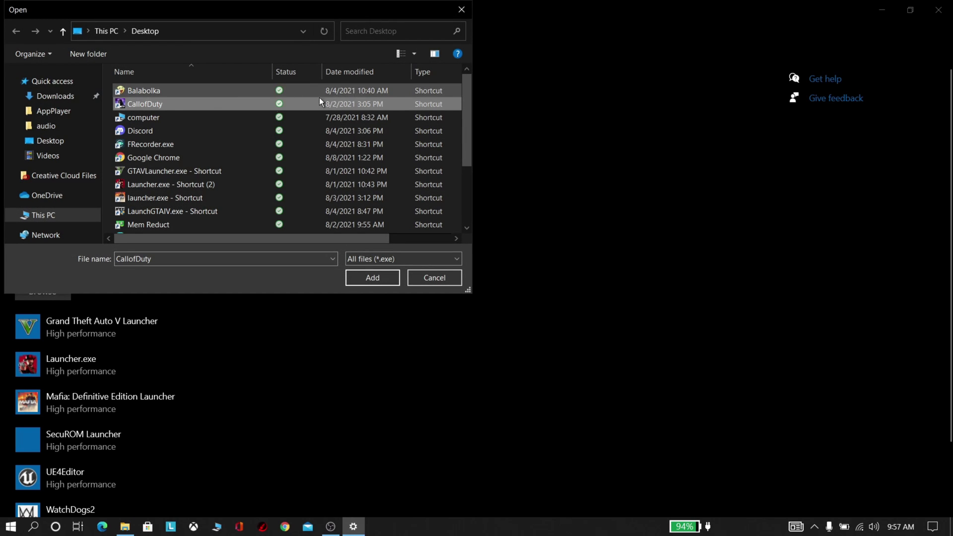
pyautogui.scroll(-3, 317, 138)
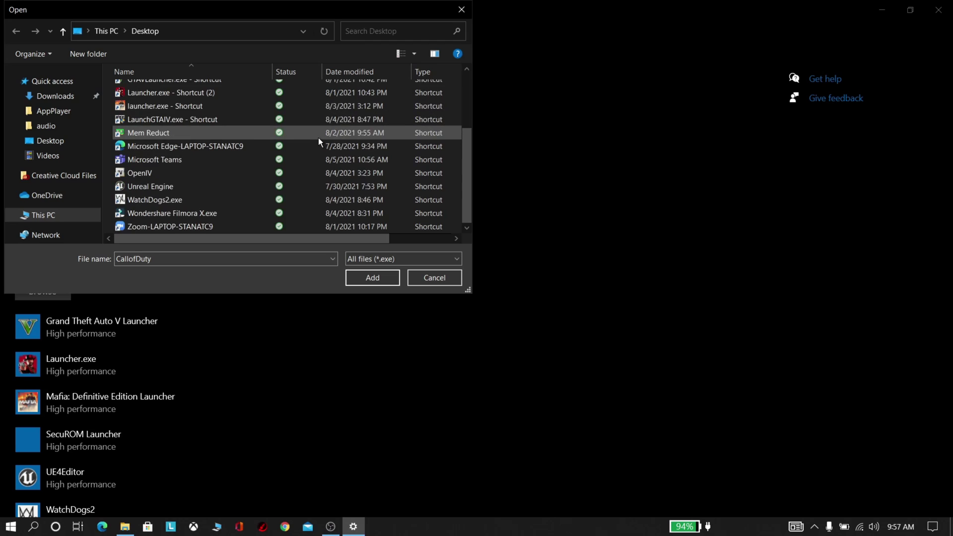
pyautogui.scroll(3, 318, 138)
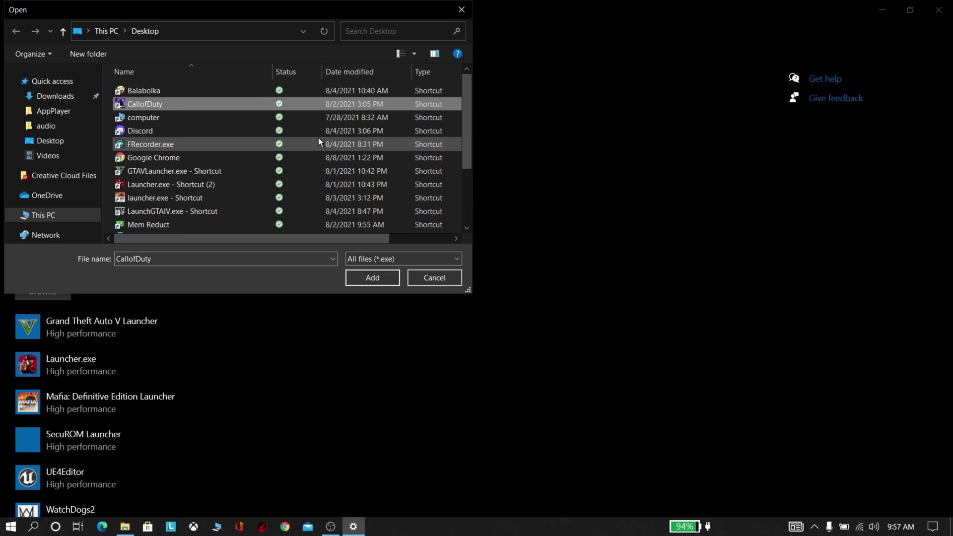
pyautogui.click(373, 278)
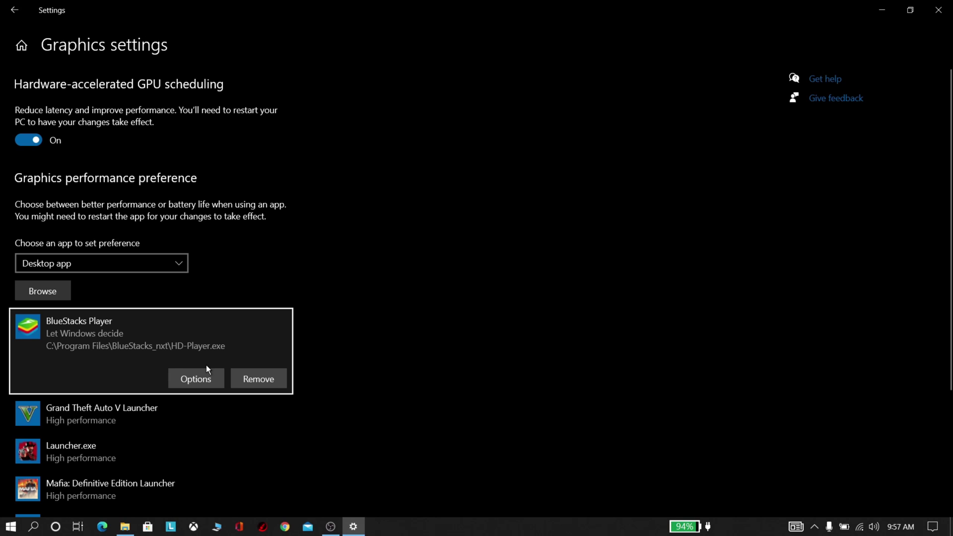
pyautogui.click(195, 378)
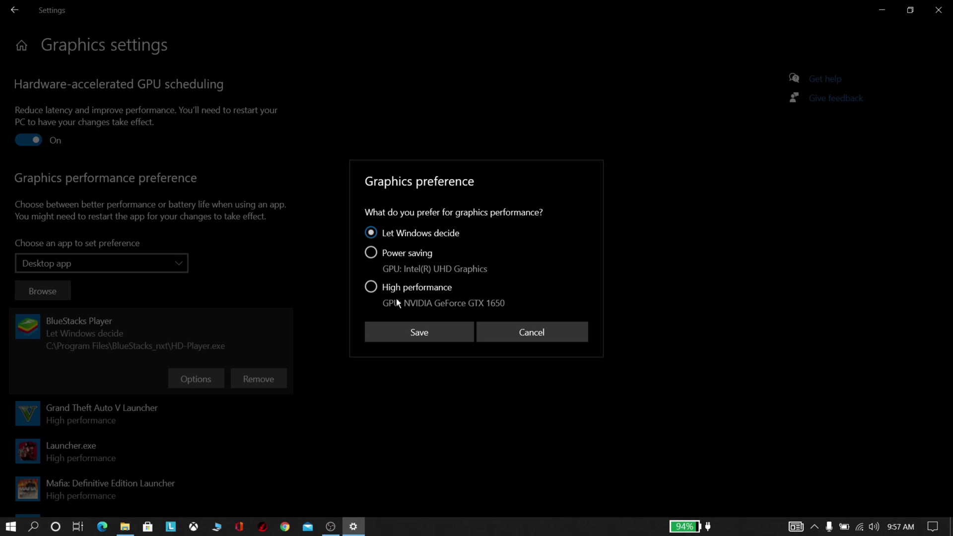
pyautogui.click(371, 287)
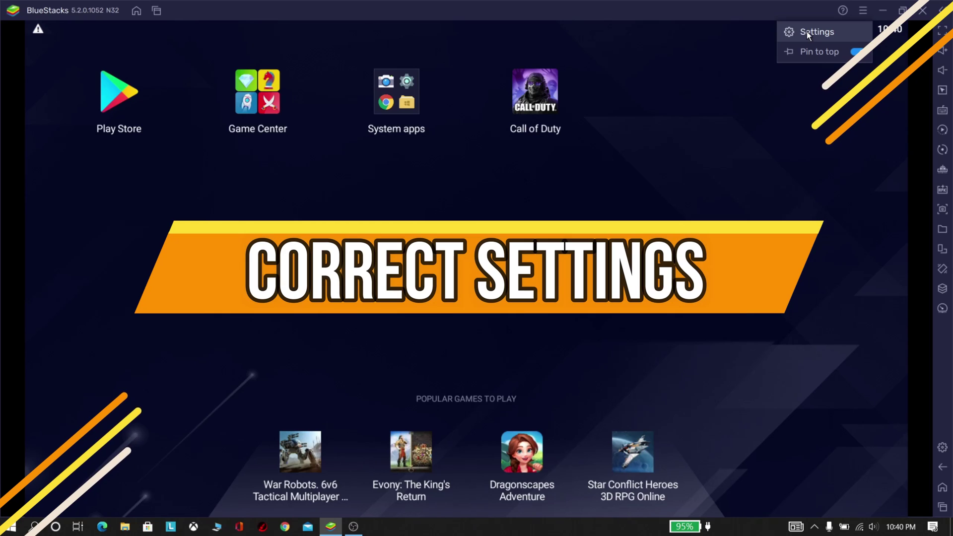
# In BlueStacks' performance settings, set CPU allocation to High (4 Cores) and memory allocation to High (4 GB)
pyautogui.click(806, 31)
pyautogui.click(446, 128)
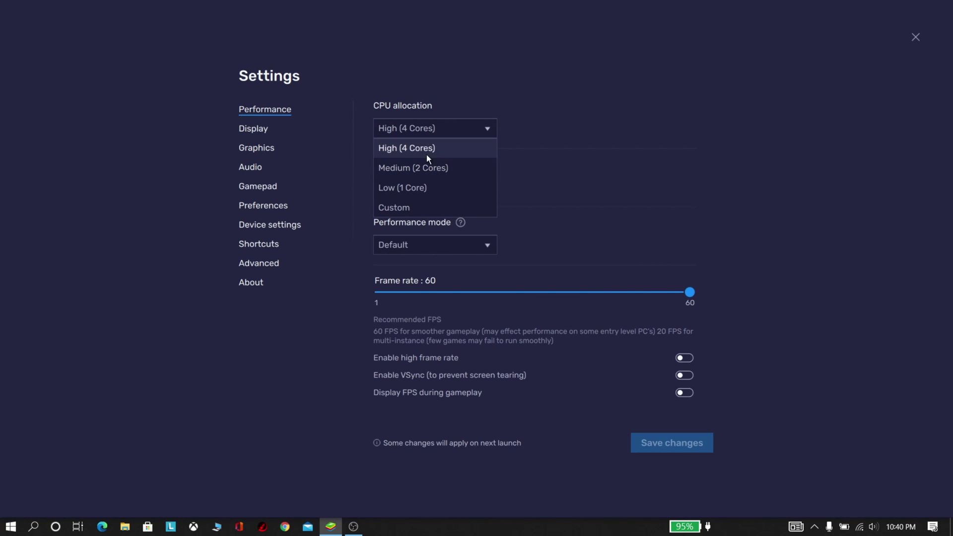
pyautogui.click(396, 169)
pyautogui.click(440, 128)
pyautogui.click(415, 147)
pyautogui.click(454, 191)
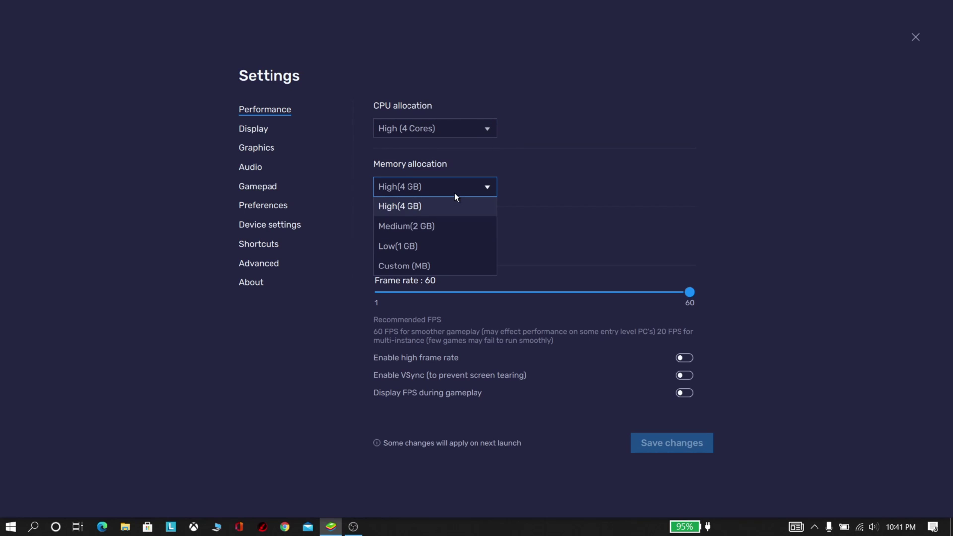
pyautogui.click(427, 193)
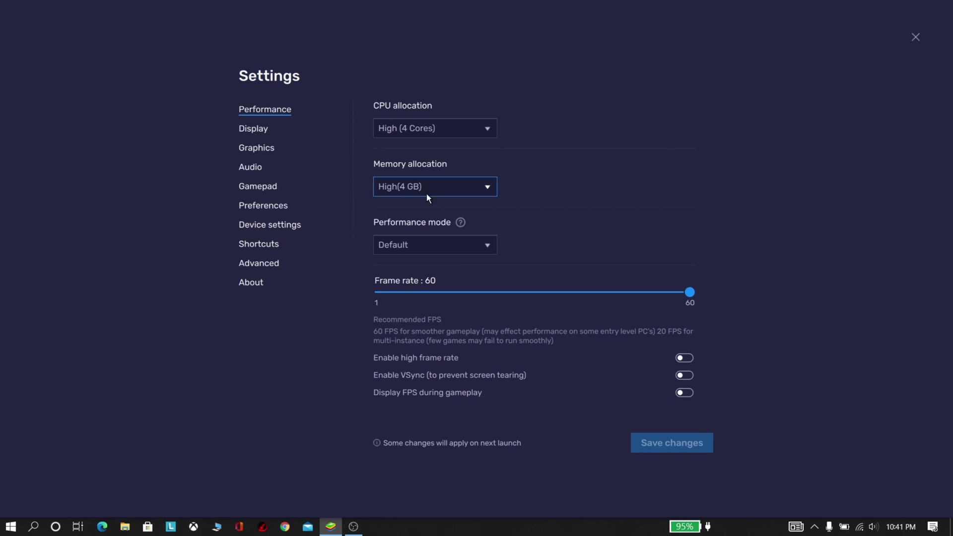
# Set the performance mode to High Performance, then save the changes and restart BlueStacks
pyautogui.click(466, 241)
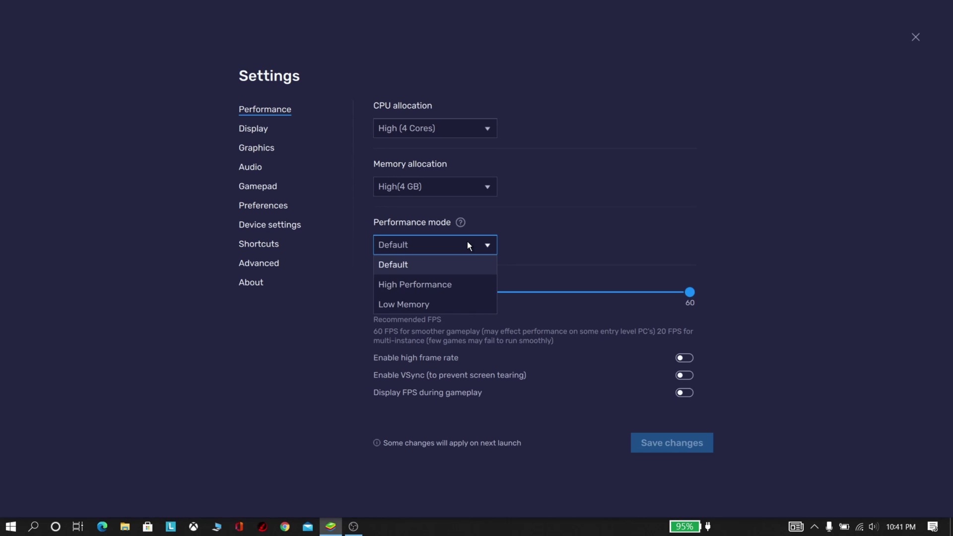
pyautogui.click(433, 283)
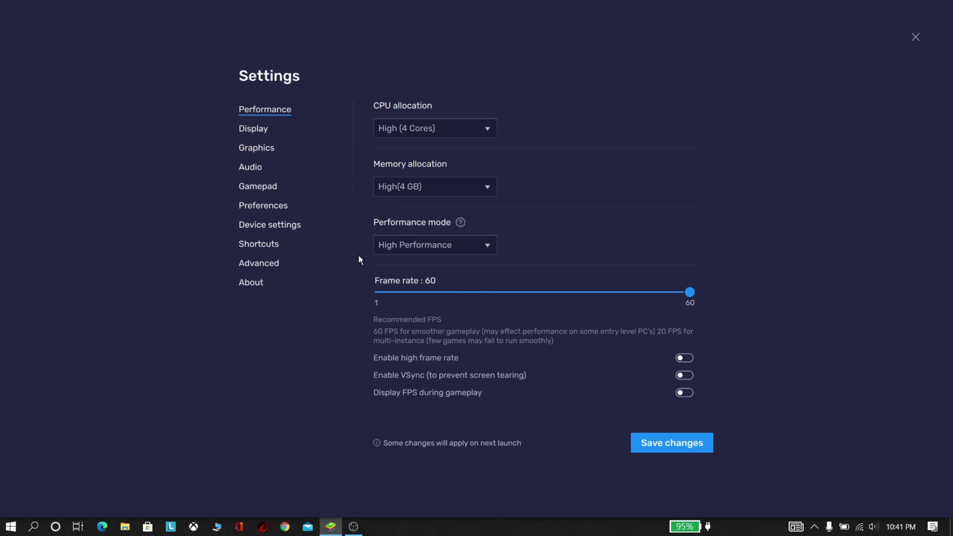
pyautogui.click(636, 439)
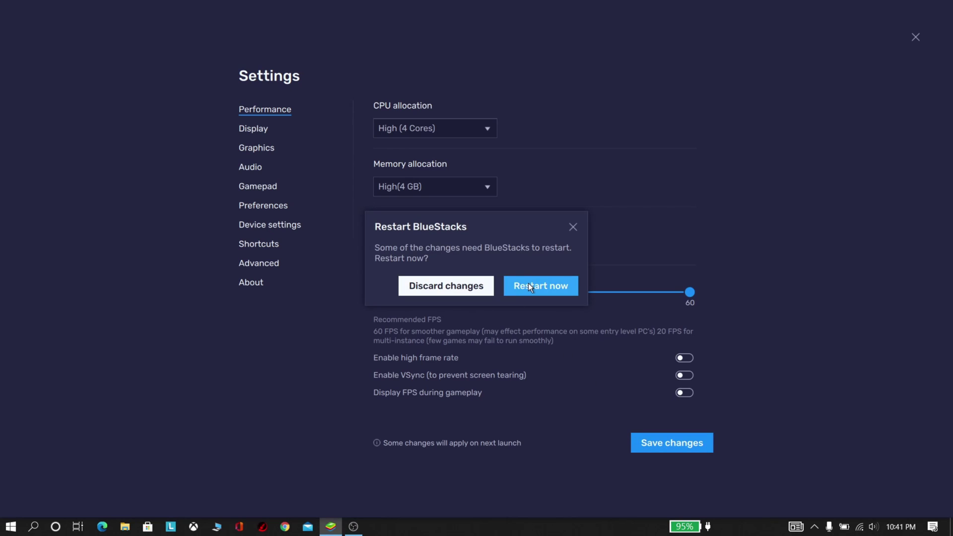
pyautogui.click(528, 283)
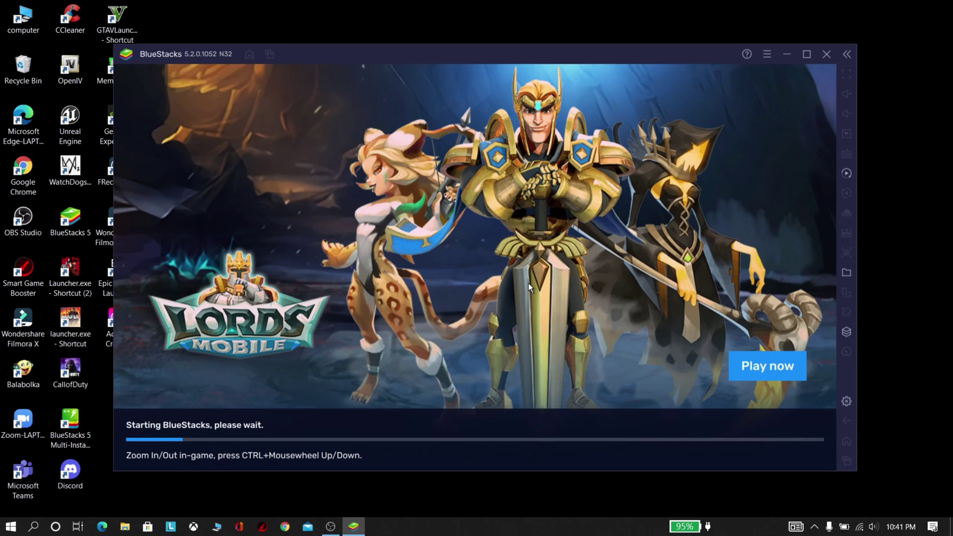
# Maximize the restarted BlueStacks window and set its display resolution to Portrait 540 x 960
pyautogui.click(807, 53)
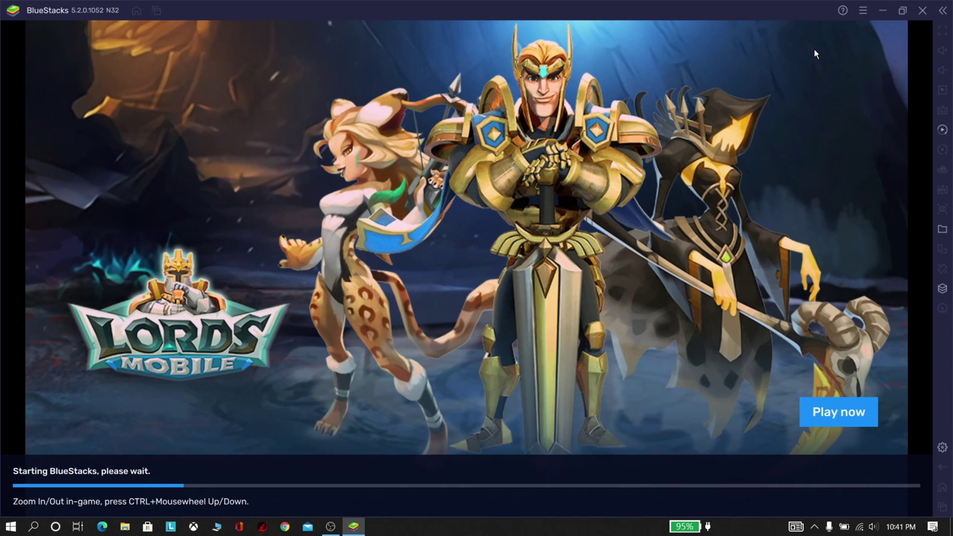
pyautogui.click(862, 15)
pyautogui.click(807, 32)
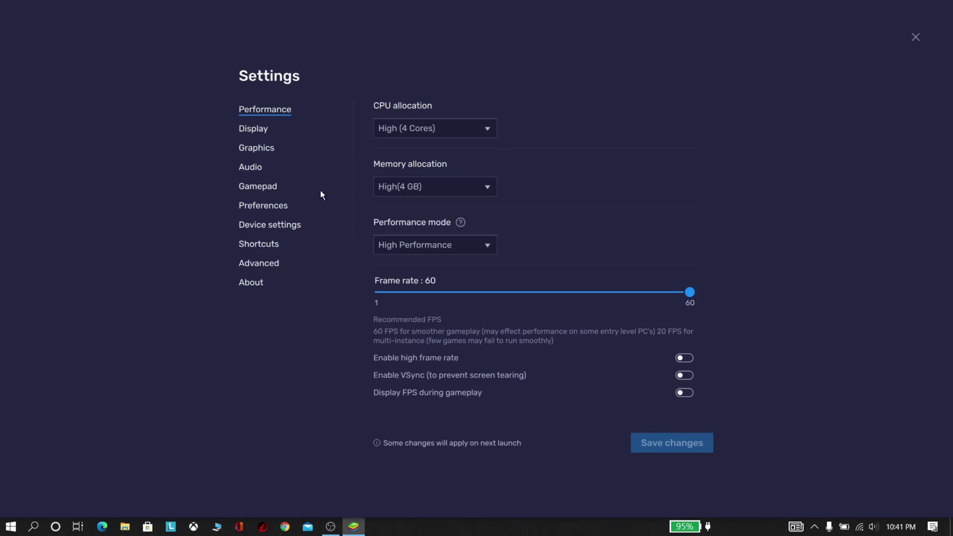
pyautogui.click(253, 129)
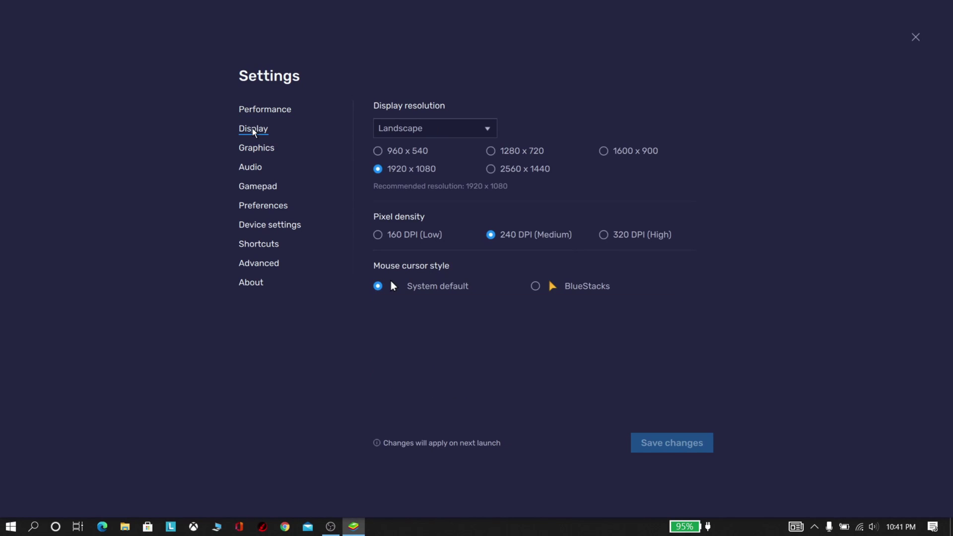
pyautogui.click(426, 132)
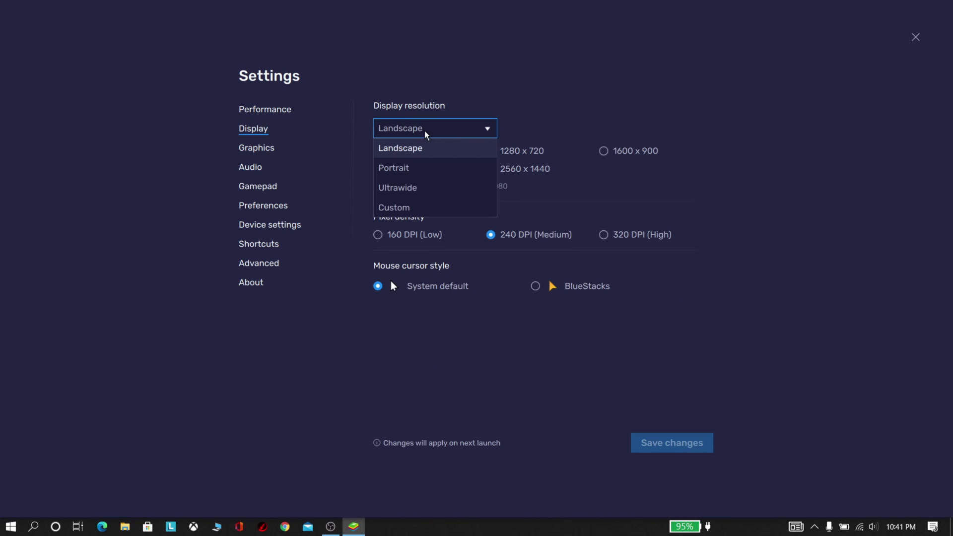
pyautogui.click(401, 168)
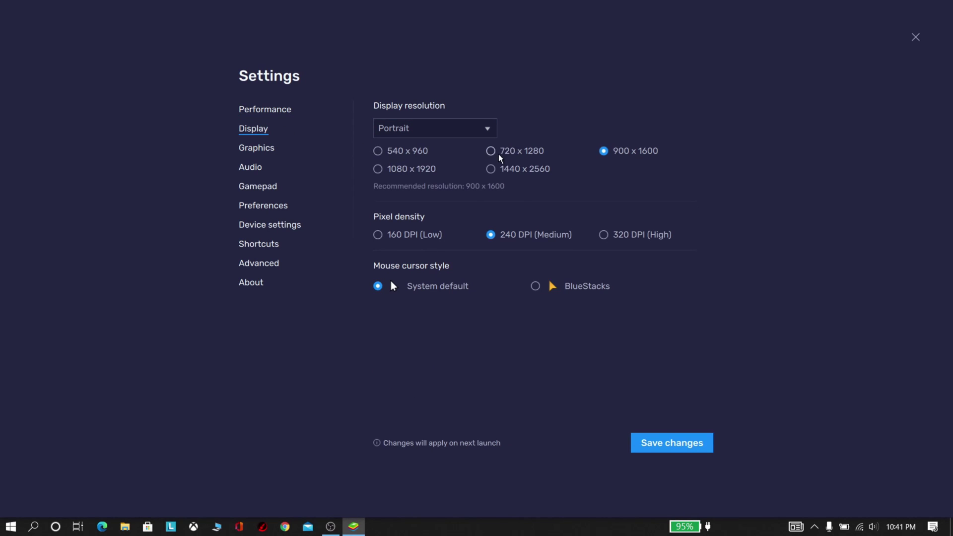
pyautogui.click(382, 157)
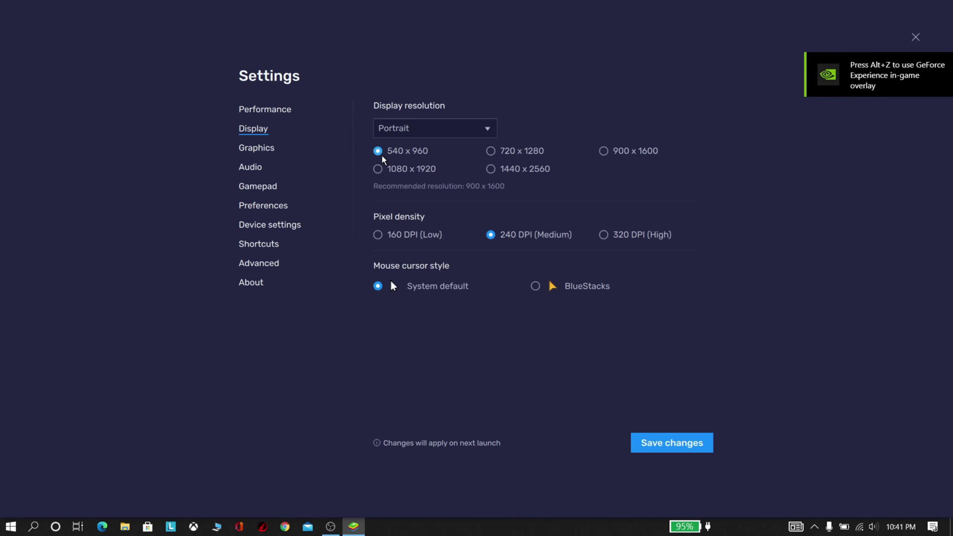
# Set the pixel density to 160 DPI (Low), then save the display changes and restart BlueStacks
pyautogui.click(380, 235)
pyautogui.click(669, 442)
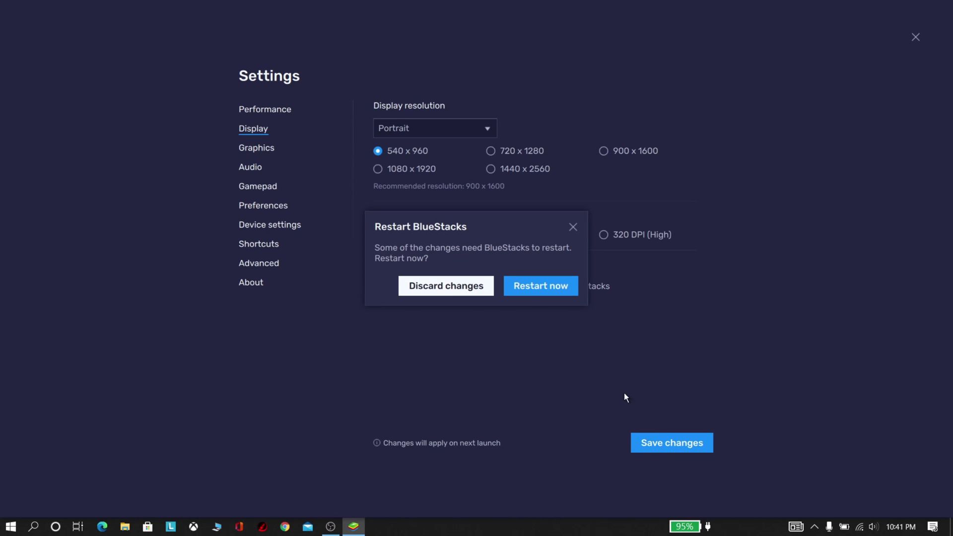
pyautogui.click(535, 288)
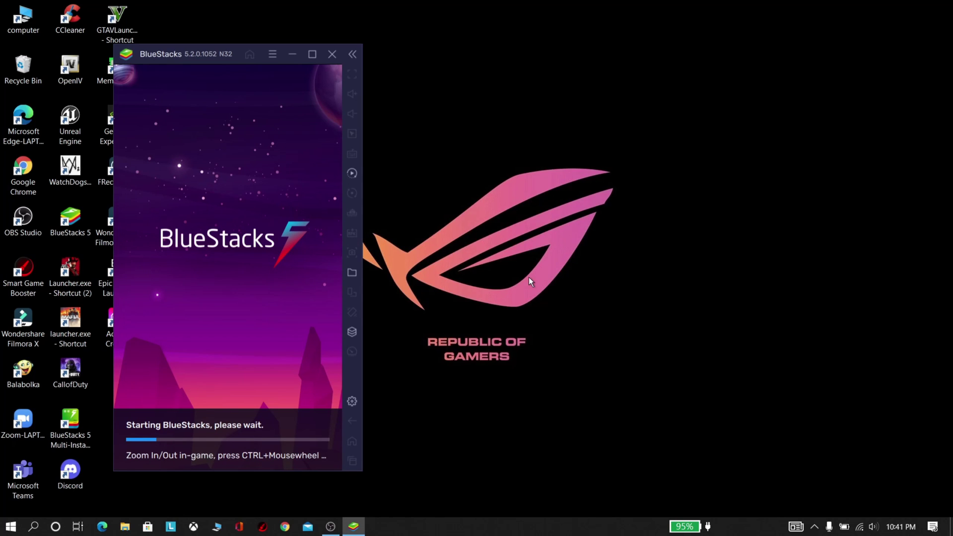
# Maximize the restarted BlueStacks window and open its graphics settings
pyautogui.click(312, 54)
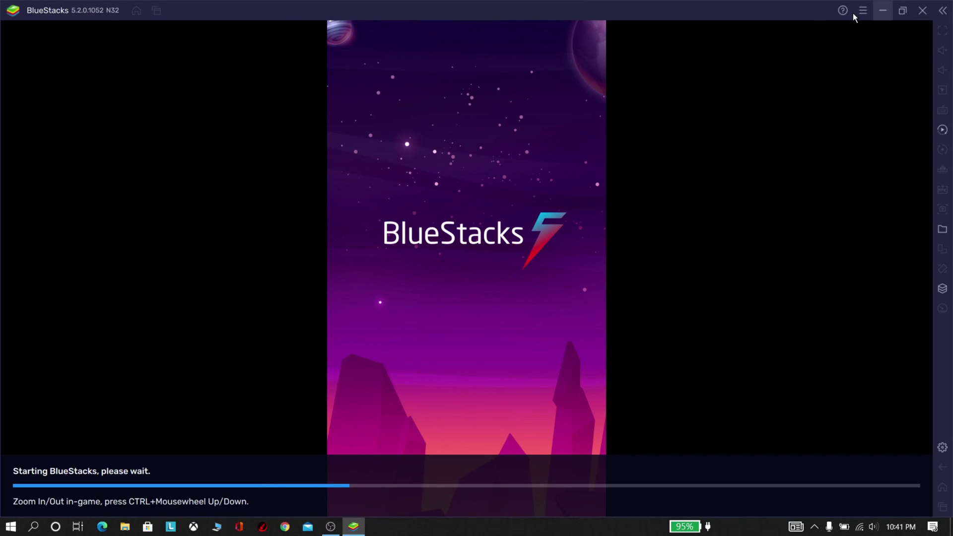
pyautogui.click(863, 11)
pyautogui.click(833, 30)
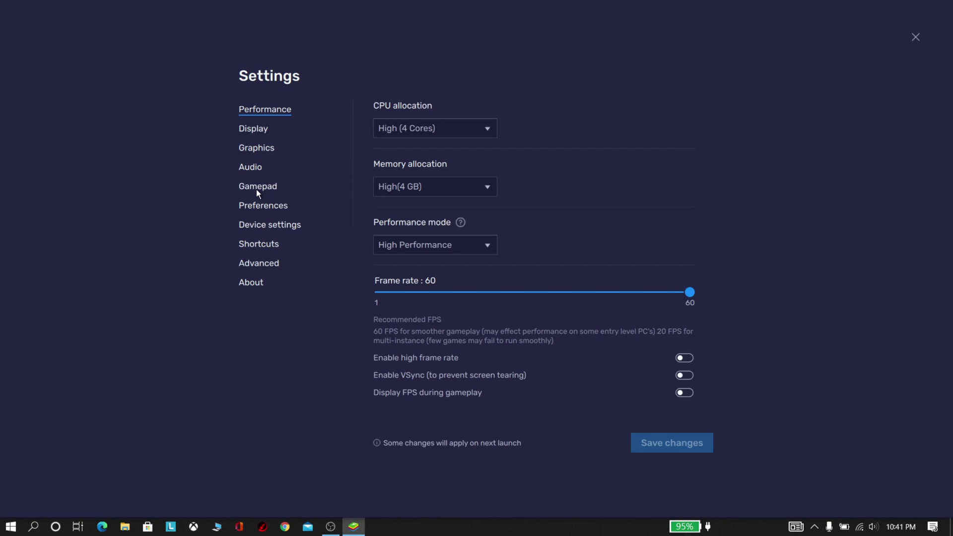
pyautogui.click(254, 146)
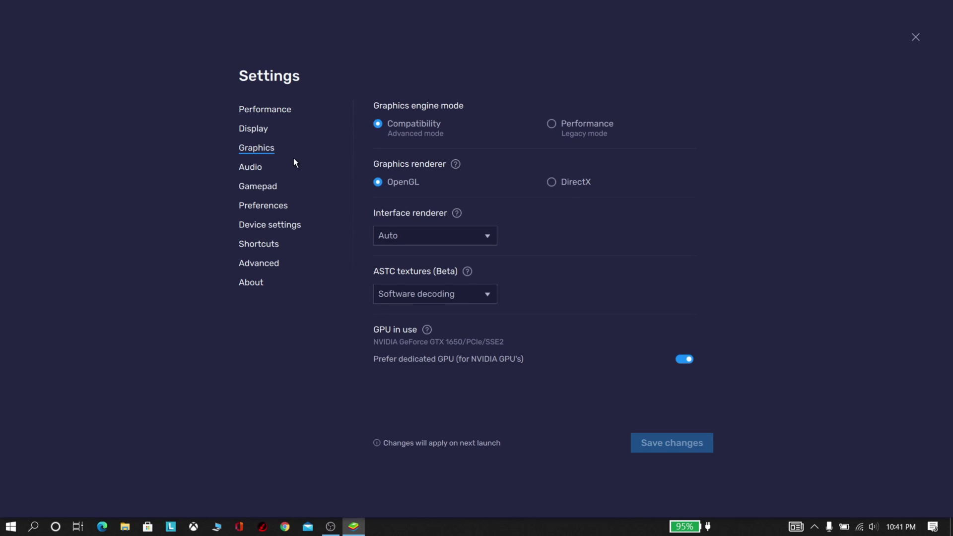
# Try the Performance graphics engine mode, return it to Compatibility, and keep the dedicated NVIDIA GPU preferred
pyautogui.click(552, 124)
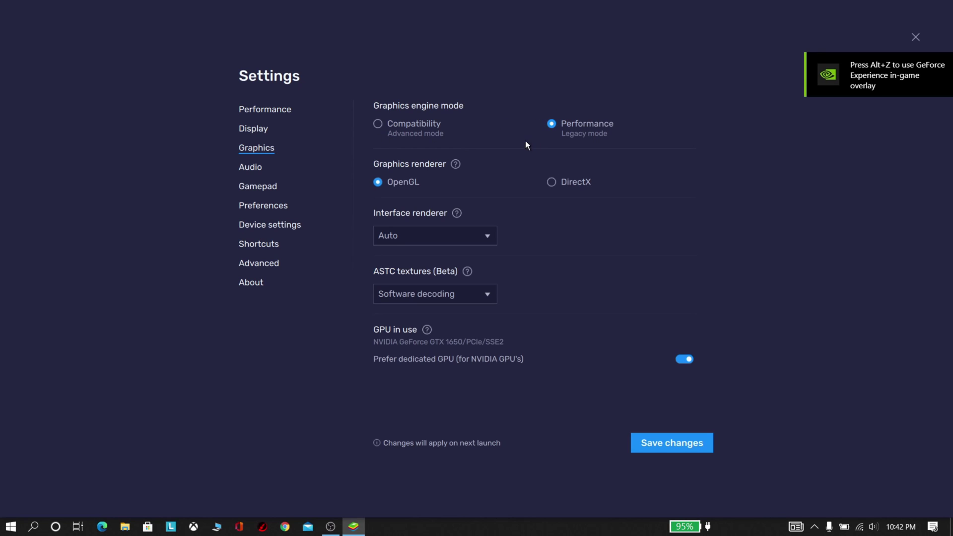
pyautogui.click(424, 130)
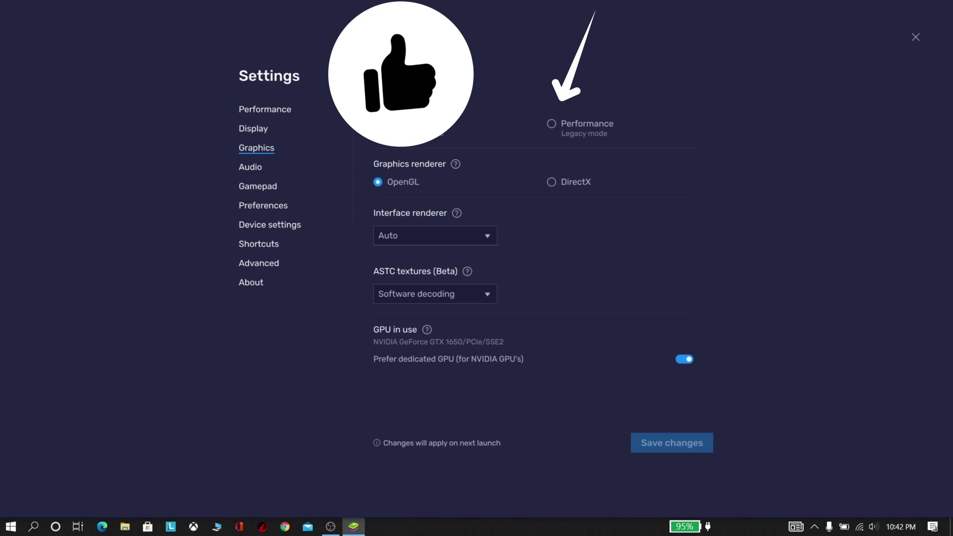
pyautogui.click(693, 360)
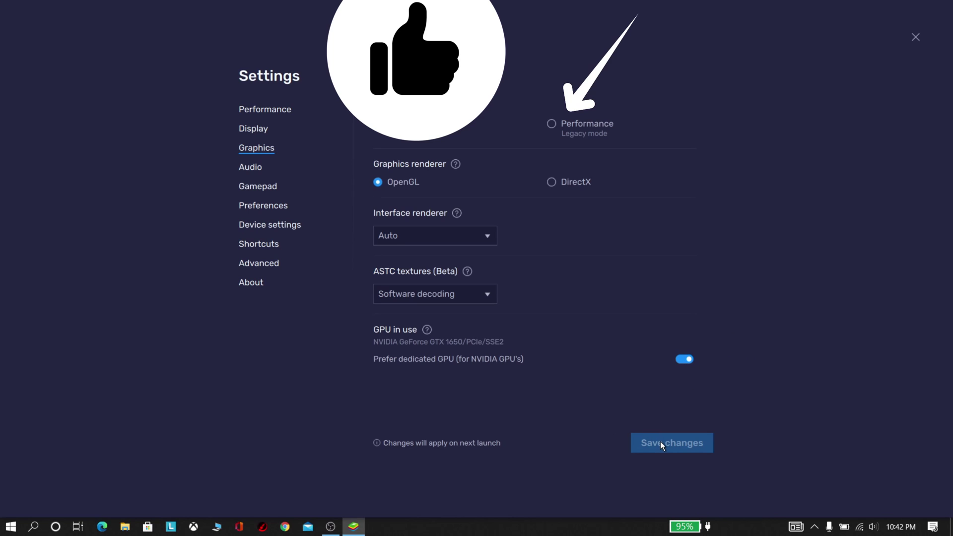
pyautogui.click(252, 168)
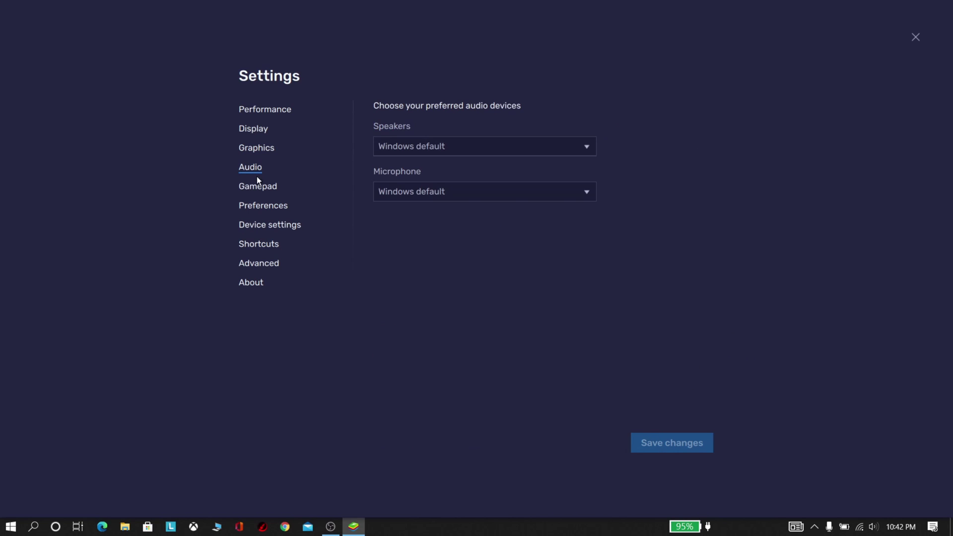
pyautogui.click(268, 206)
pyautogui.click(270, 225)
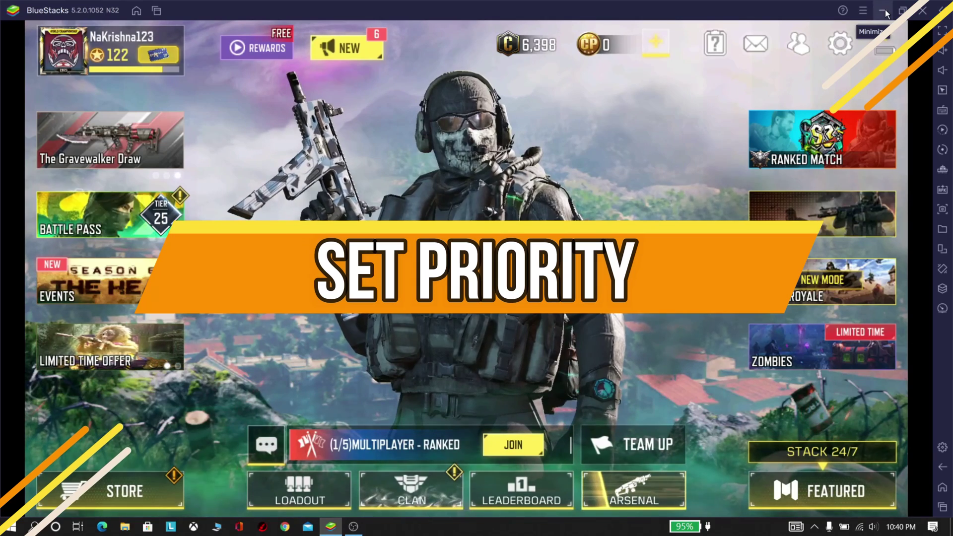
# Switch to Task Manager, go to the BlueStacks Player process's details, and set the priority of HD-Player.exe to Realtime
pyautogui.click(886, 14)
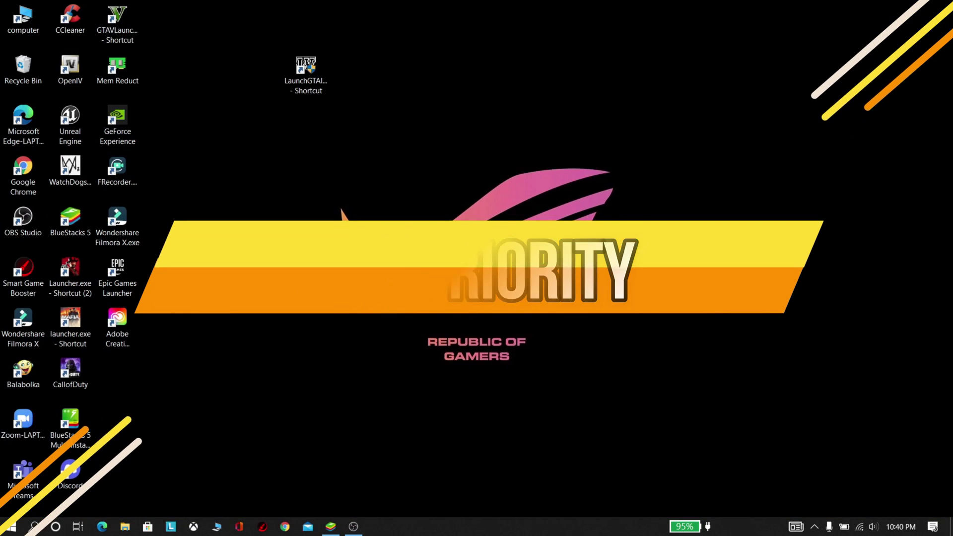
pyautogui.hotkey('ctrl', 'shift', 'Escape')
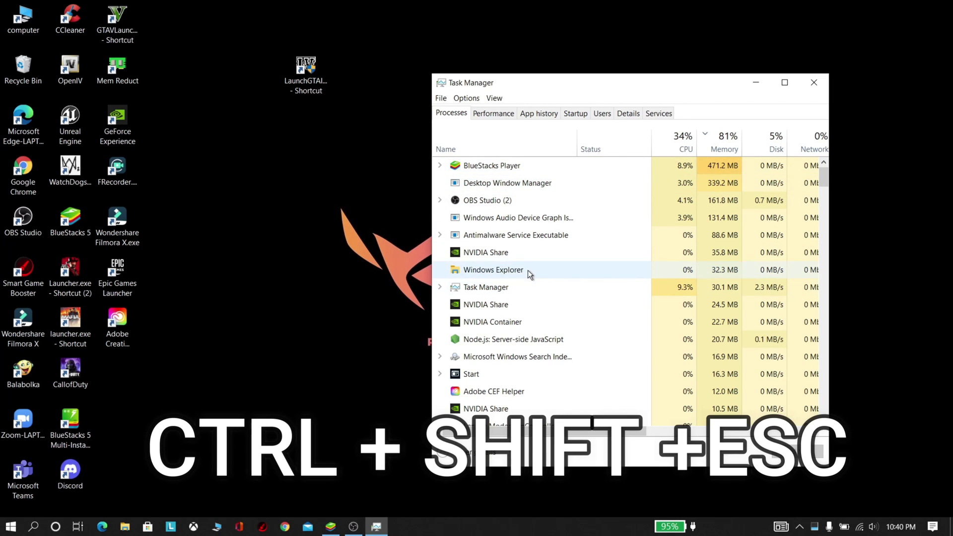
pyautogui.rightClick(523, 172)
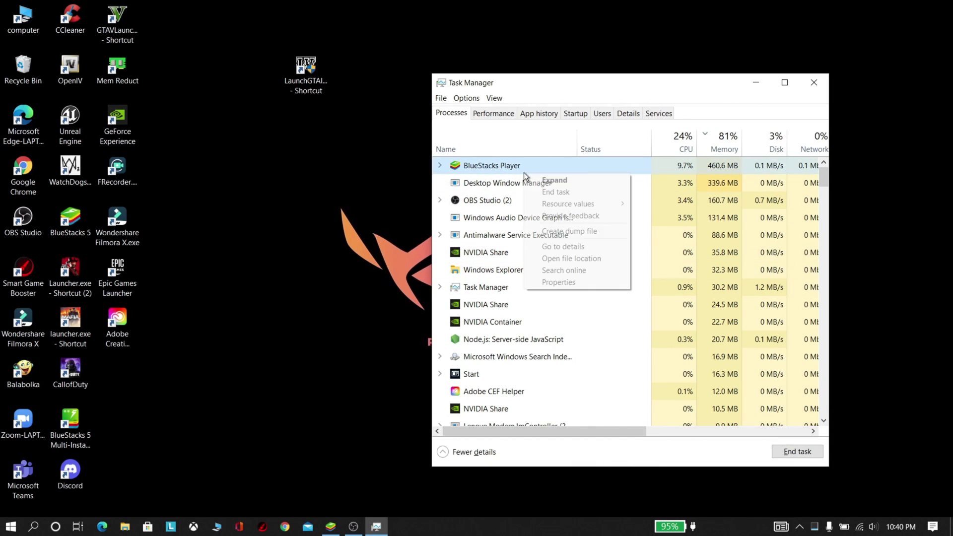
pyautogui.click(567, 246)
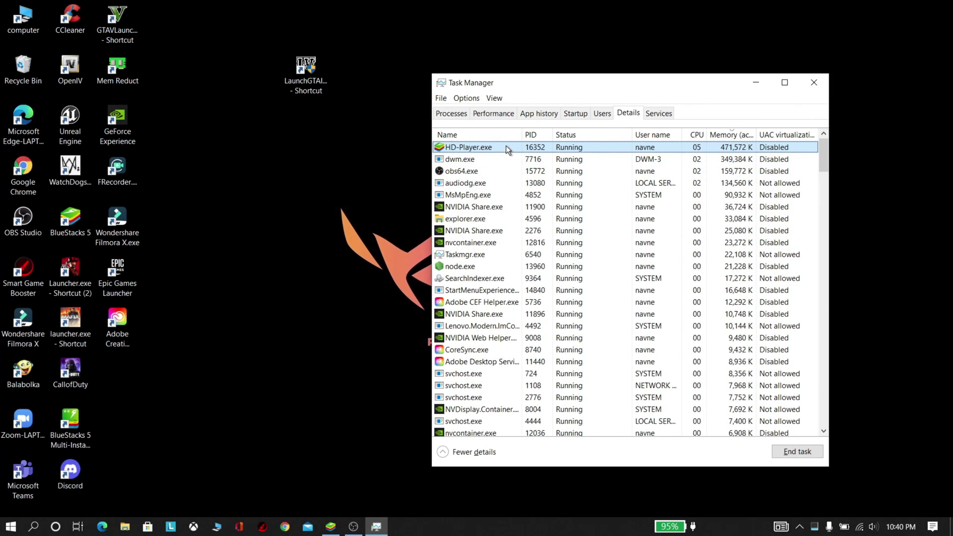
pyautogui.rightClick(506, 147)
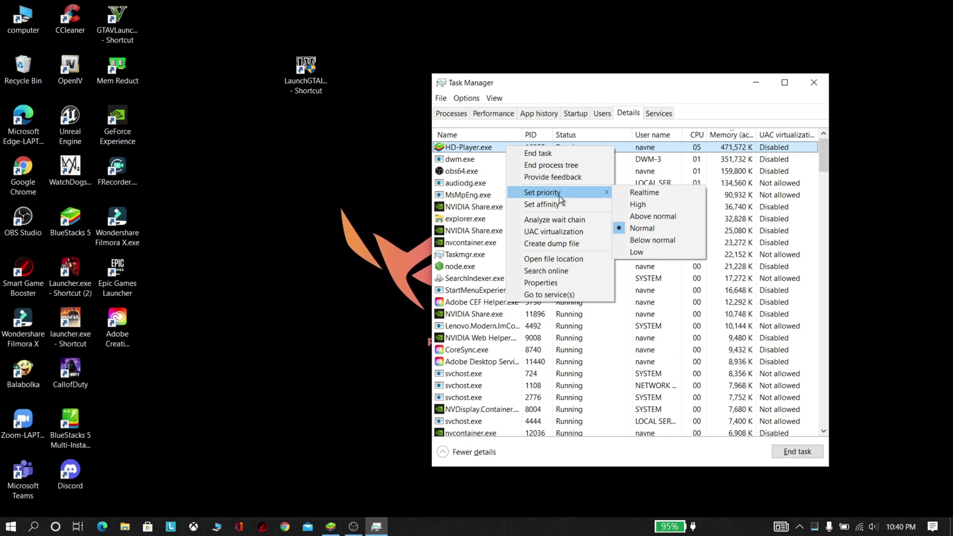
pyautogui.click(626, 193)
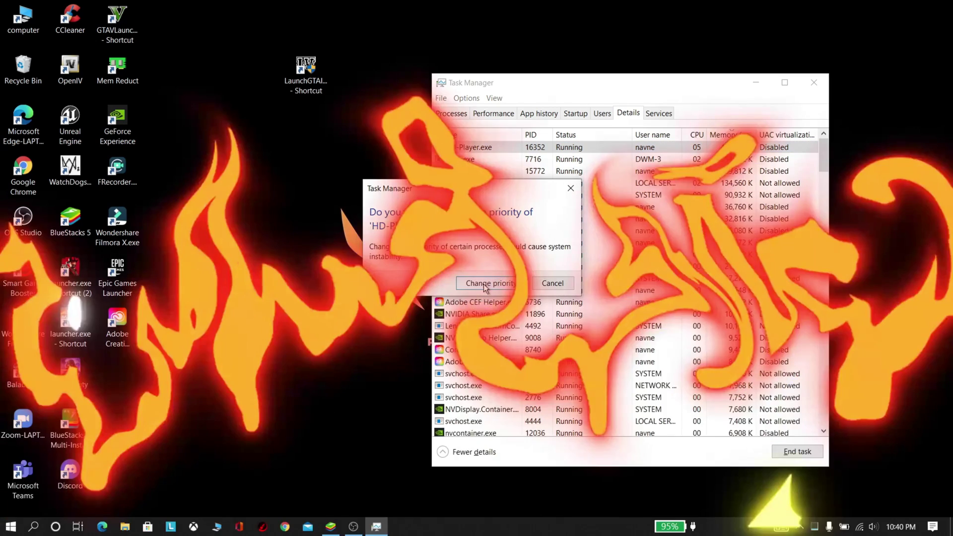